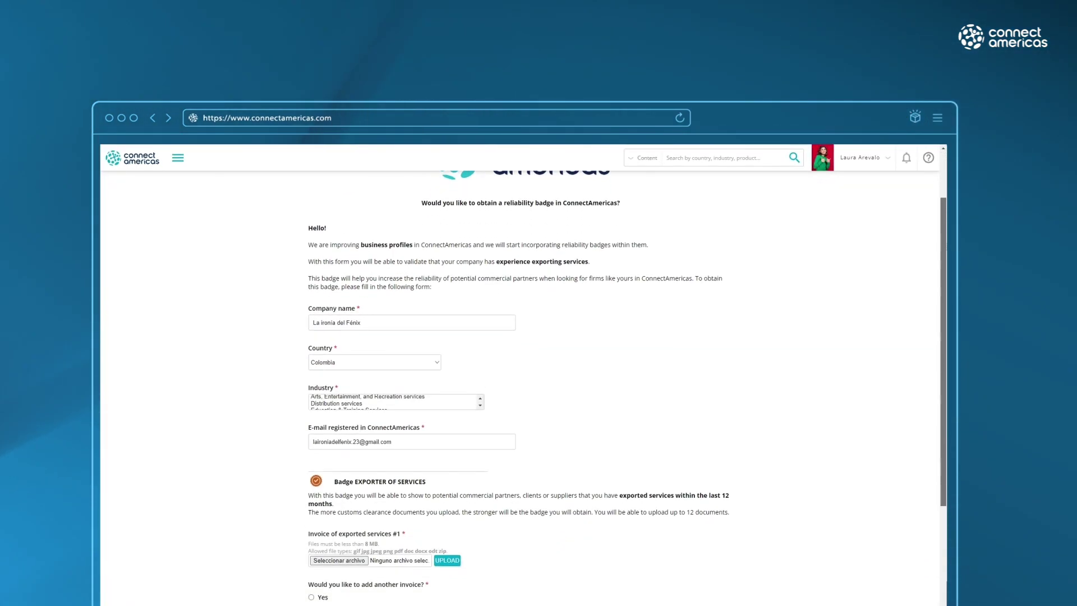
{"action": "scroll", "coordinate": [508, 420], "scroll_direction": "down", "scroll_amount": 3}
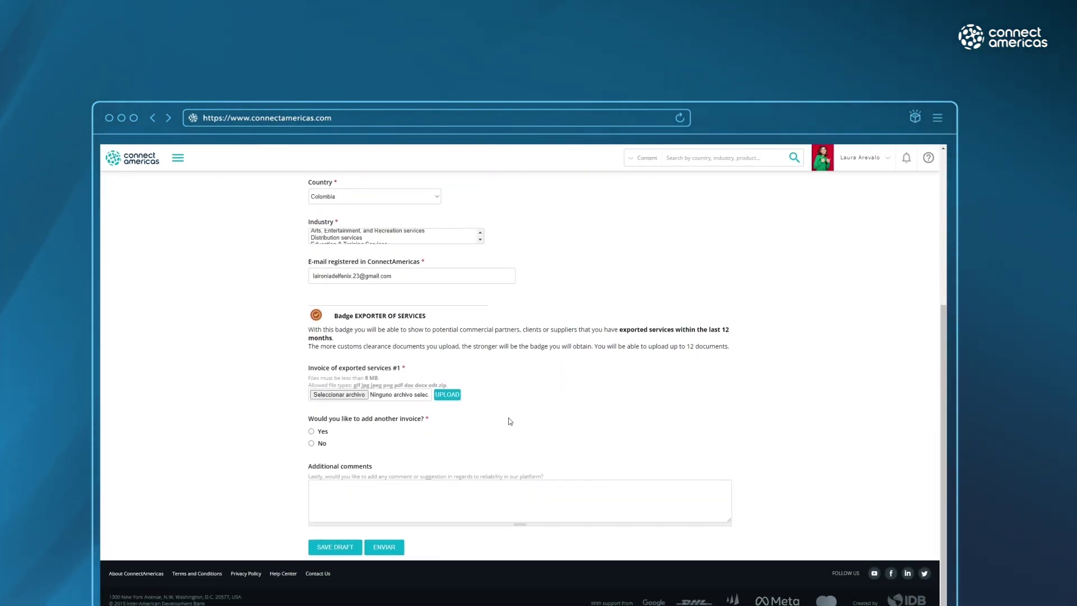